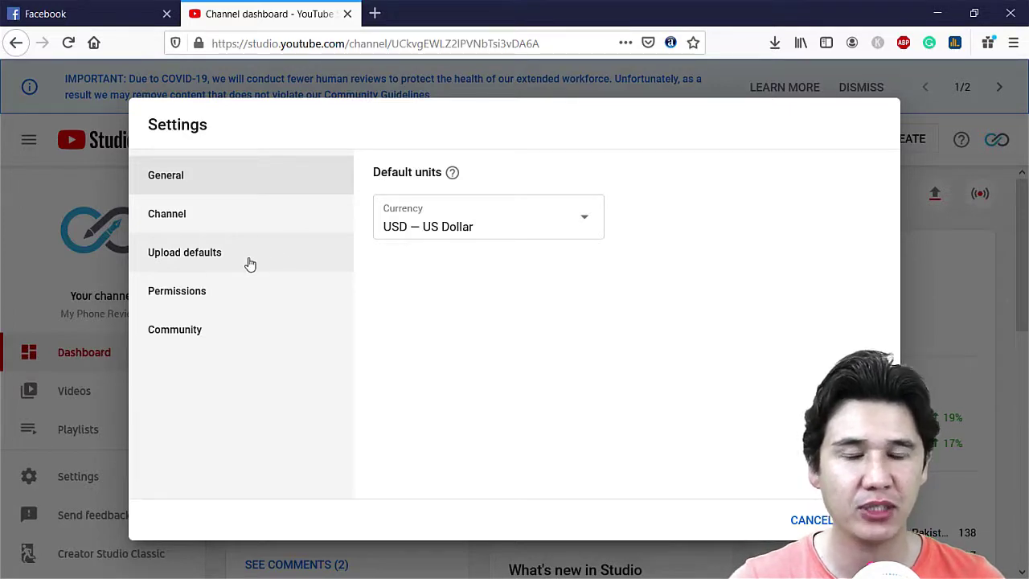
Dismiss the Settings dialog (currency USD — US Dollar) to reveal the Studio channel dashboard.
key("Escape")
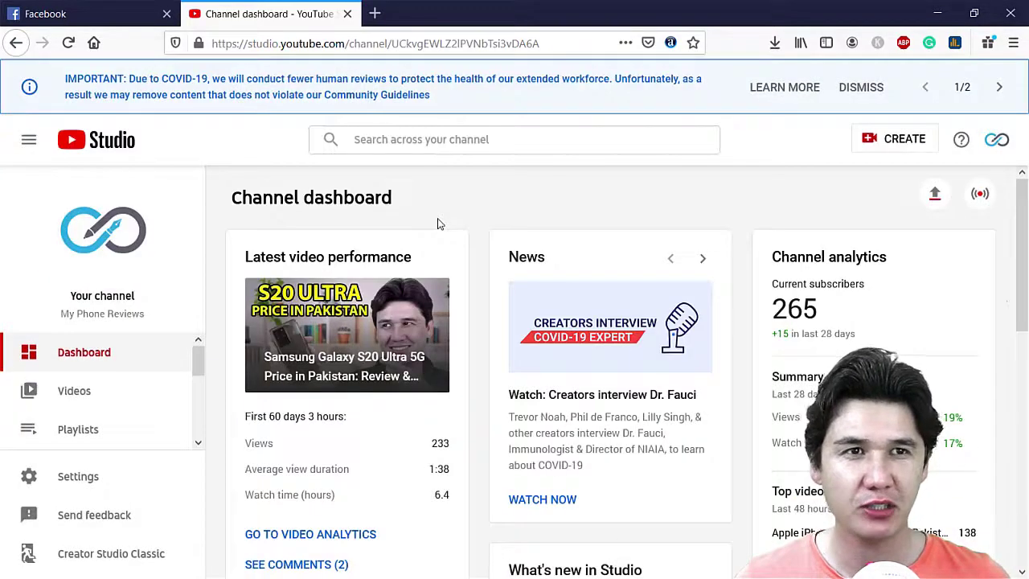
Load youtube.com and open the My Phone Reviews account menu at the top right.
left_click(392, 44)
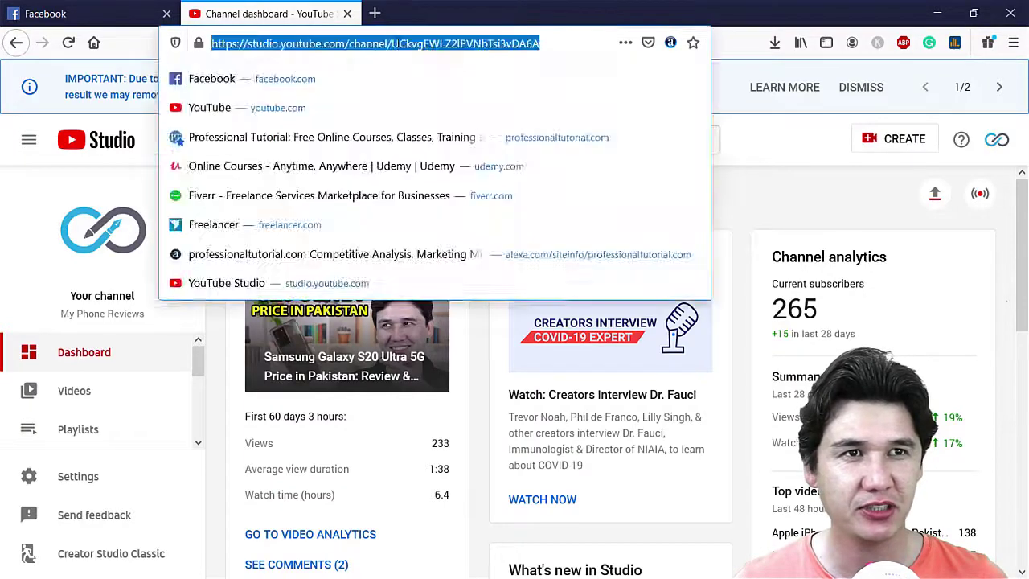
type("youtube.com/")
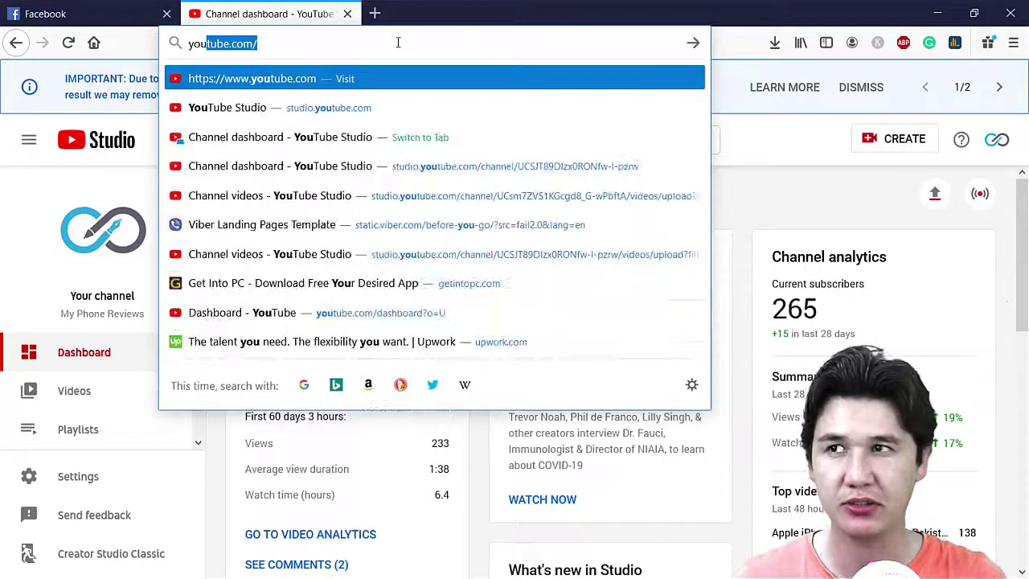
key("Return")
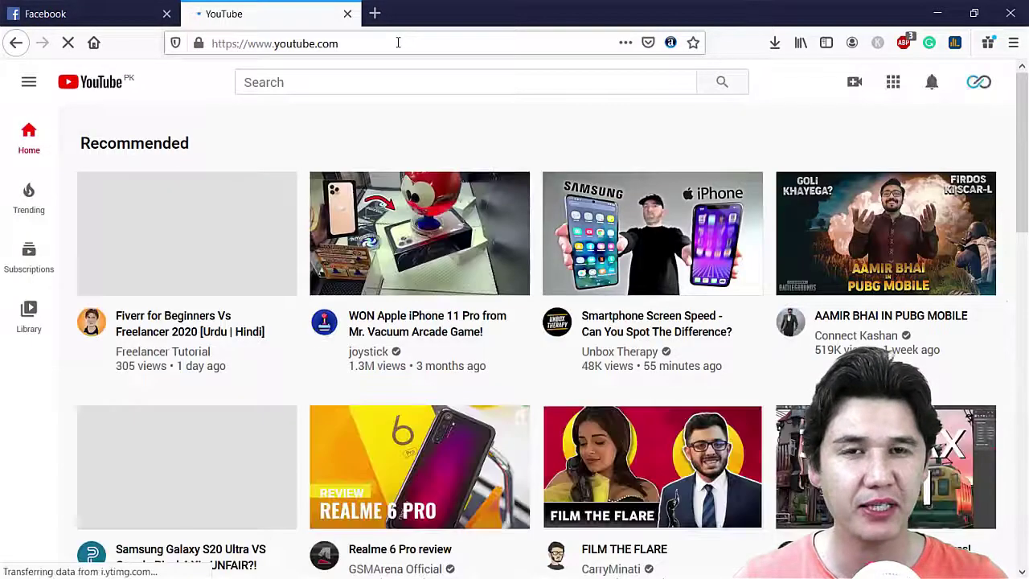
left_click(975, 84)
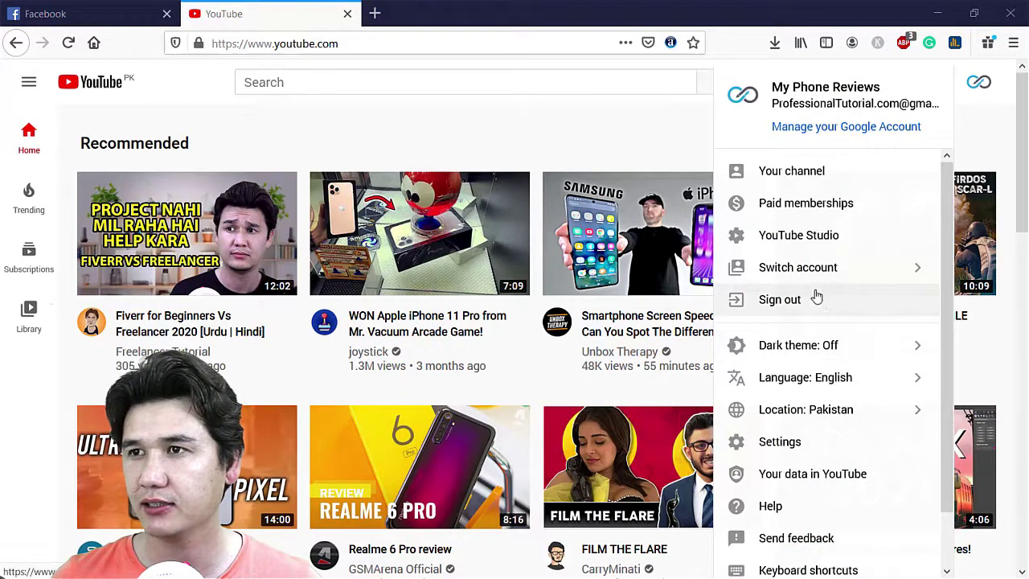
Open account Settings and show all channels via 'Add or manage your channel(s)'.
left_click(794, 441)
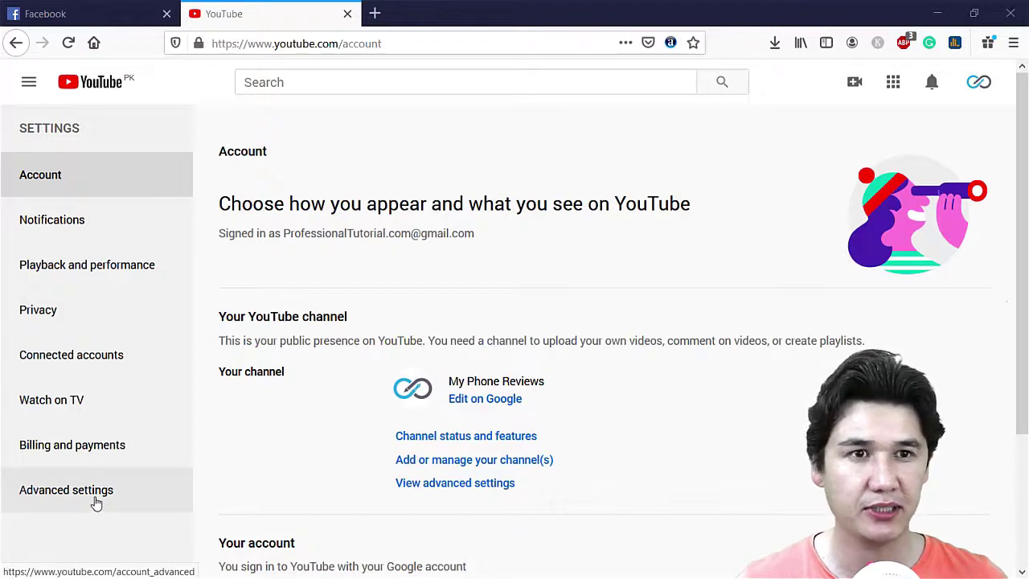
left_click(456, 461)
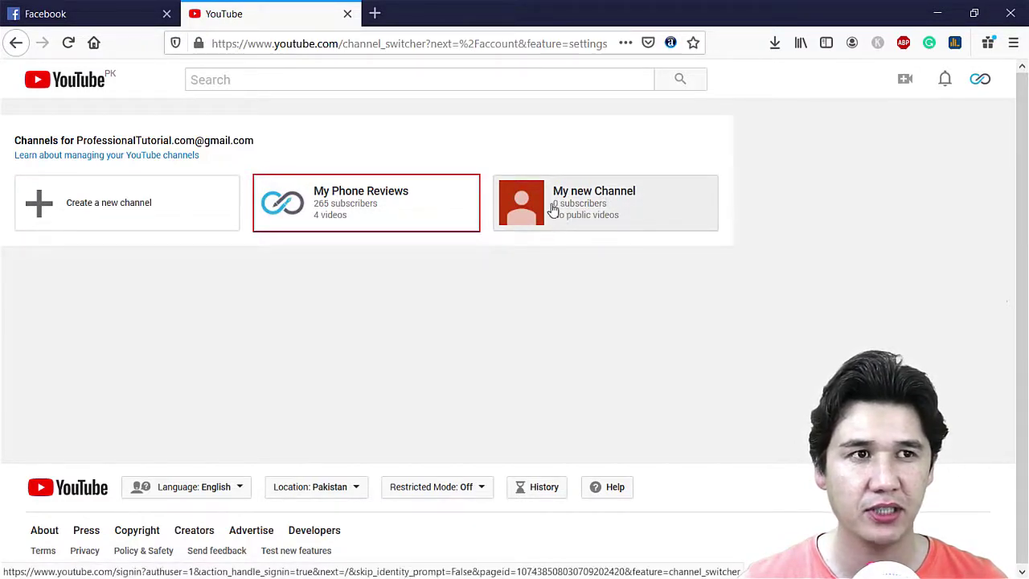
Switch to the My new Channel card, then open Settings from its avatar menu.
left_click(600, 208)
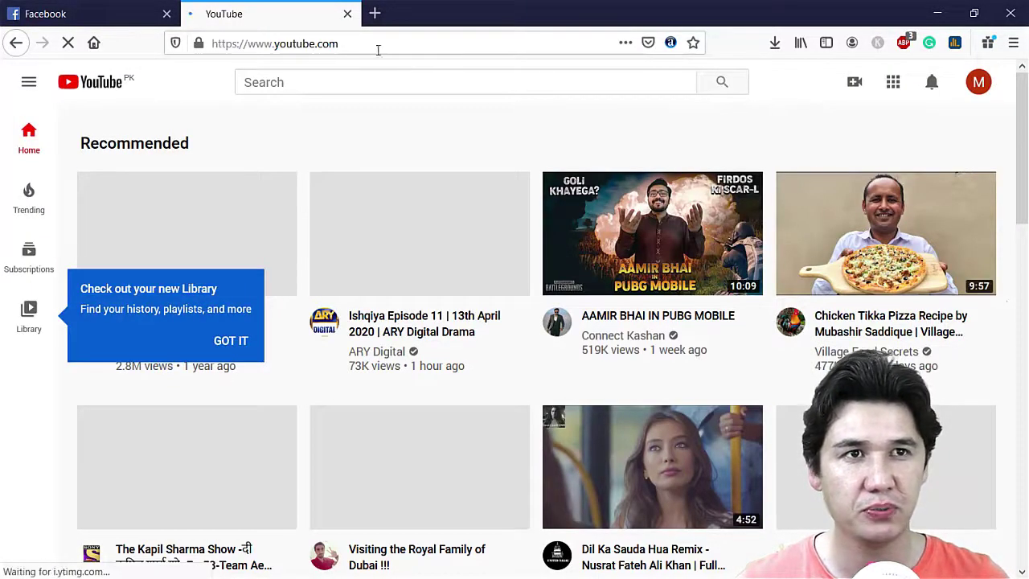
left_click(282, 45)
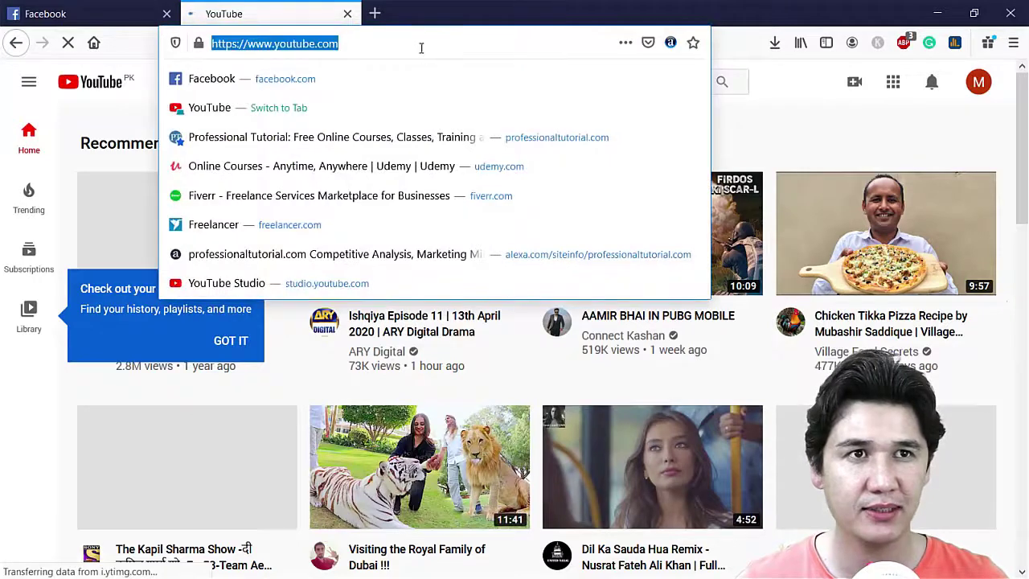
left_click(421, 47)
left_click(828, 89)
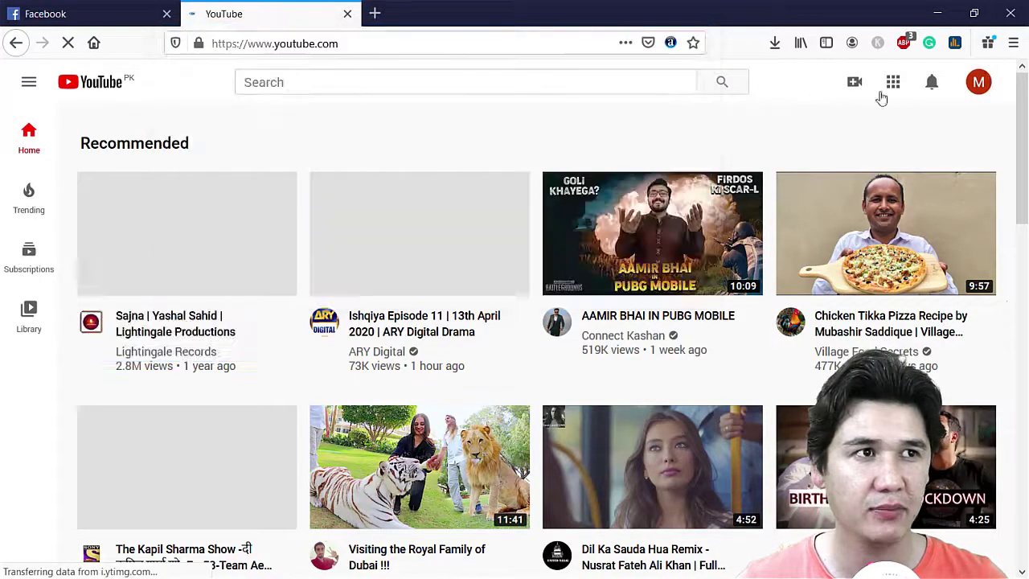
left_click(977, 82)
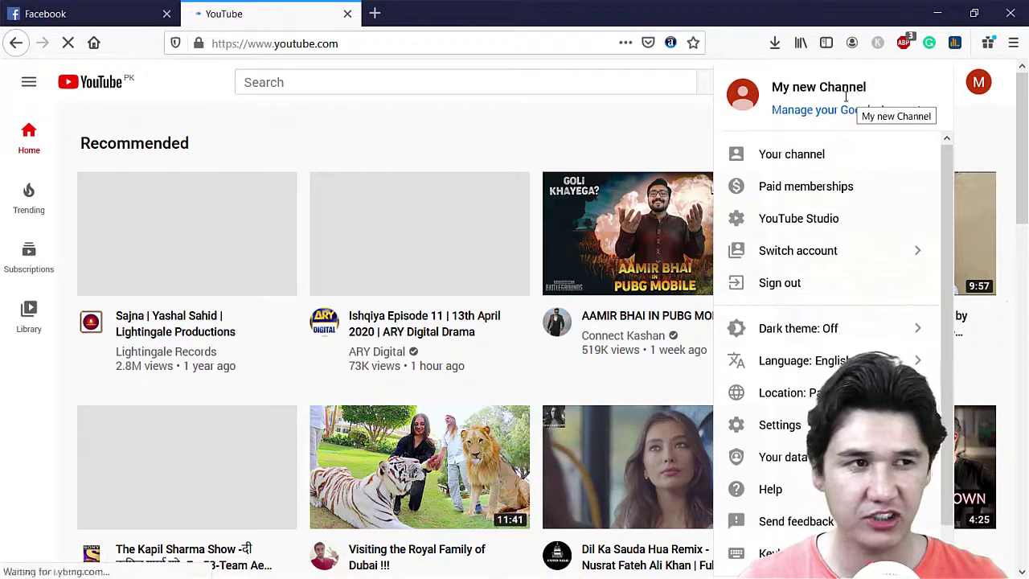
left_click(794, 425)
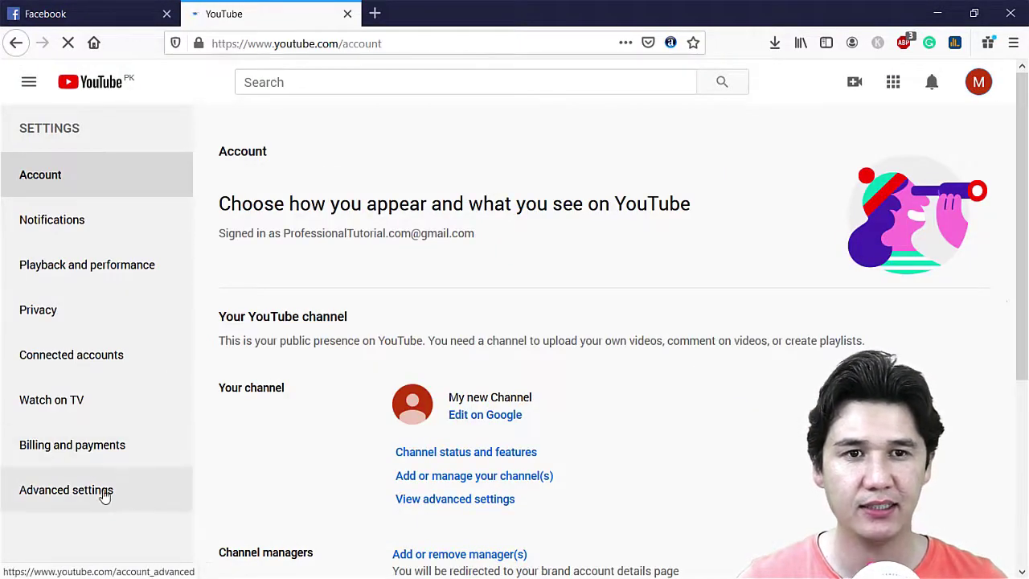
Open Advanced settings and scroll down to the Delete channel option.
left_click(102, 491)
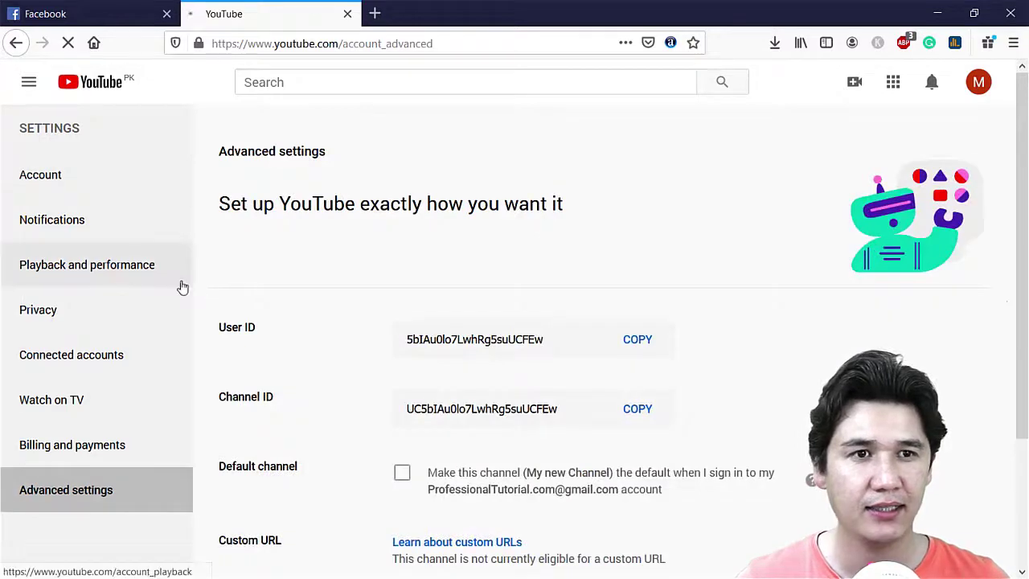
scroll(294, 315, "down", 2)
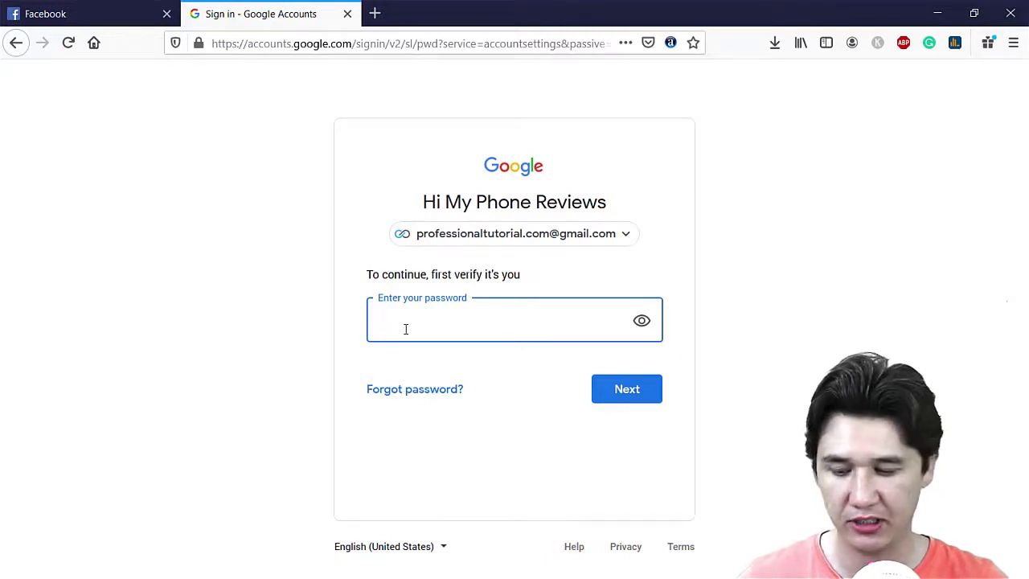
Paste the account password, submit it, and decline Firefox's offer to save the login.
key("ctrl+v")
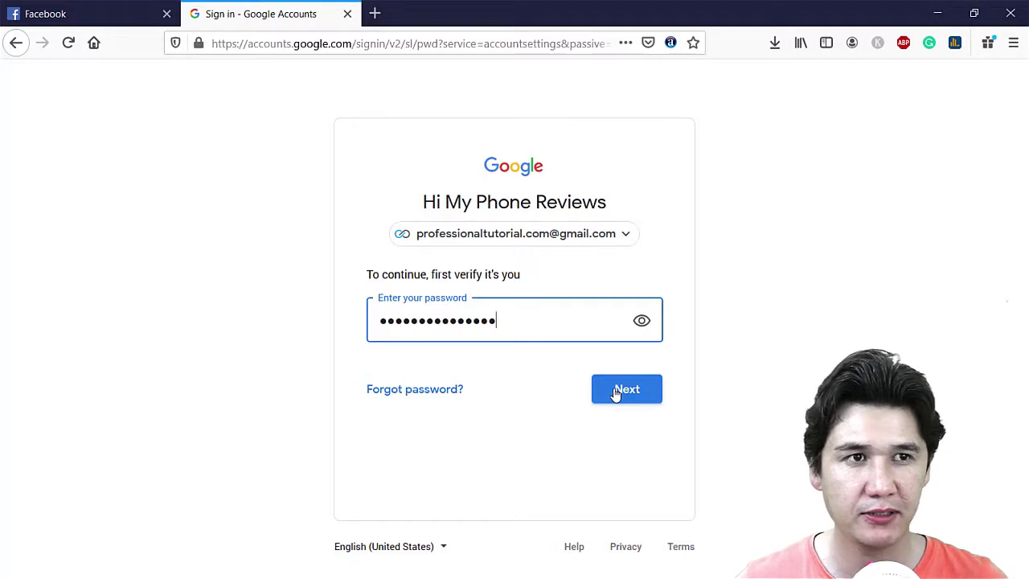
left_click(616, 392)
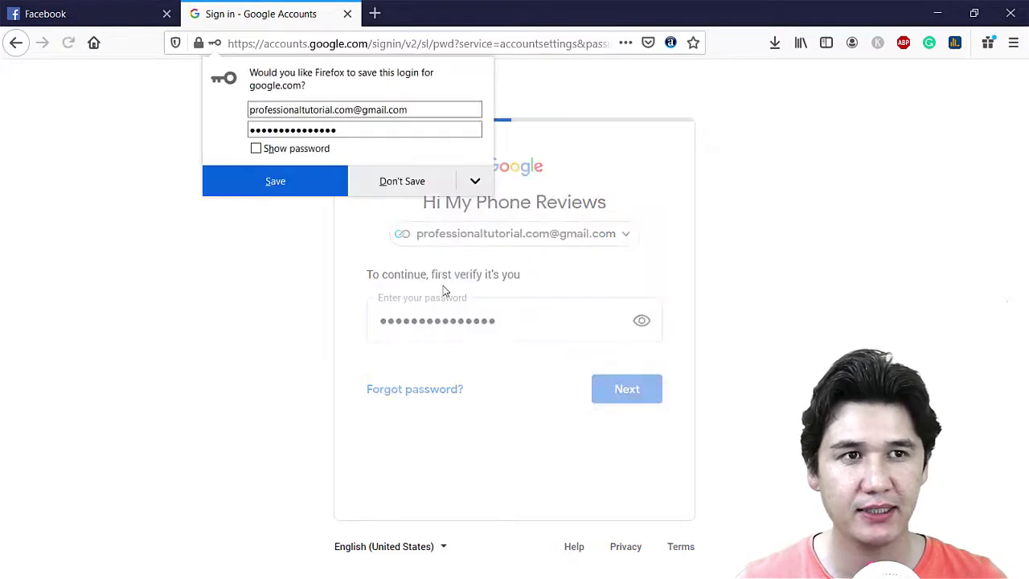
left_click(411, 188)
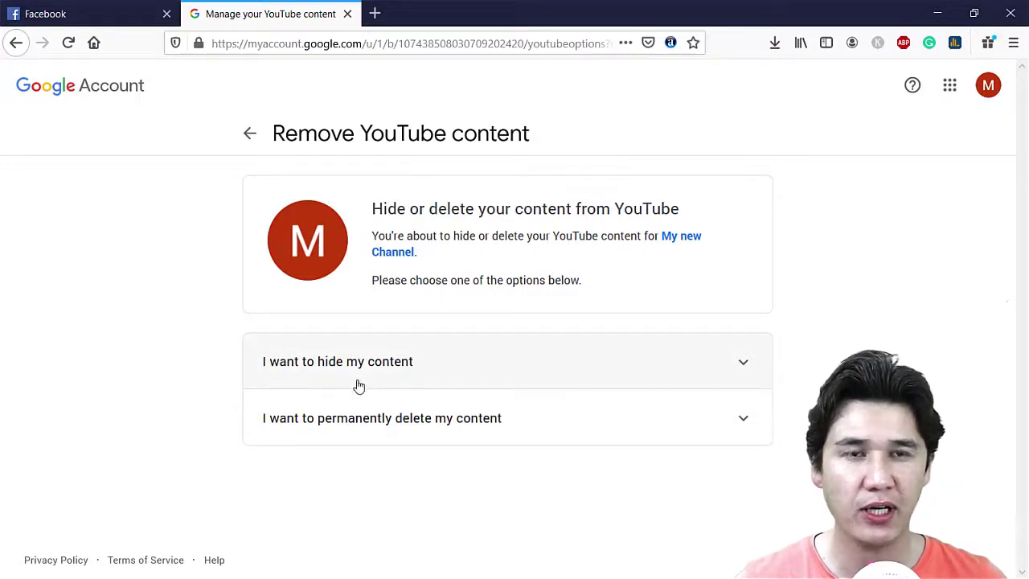
Expand 'I want to permanently delete my content', tick the acknowledgement box, and press DELETE MY CONTENT.
left_click(423, 441)
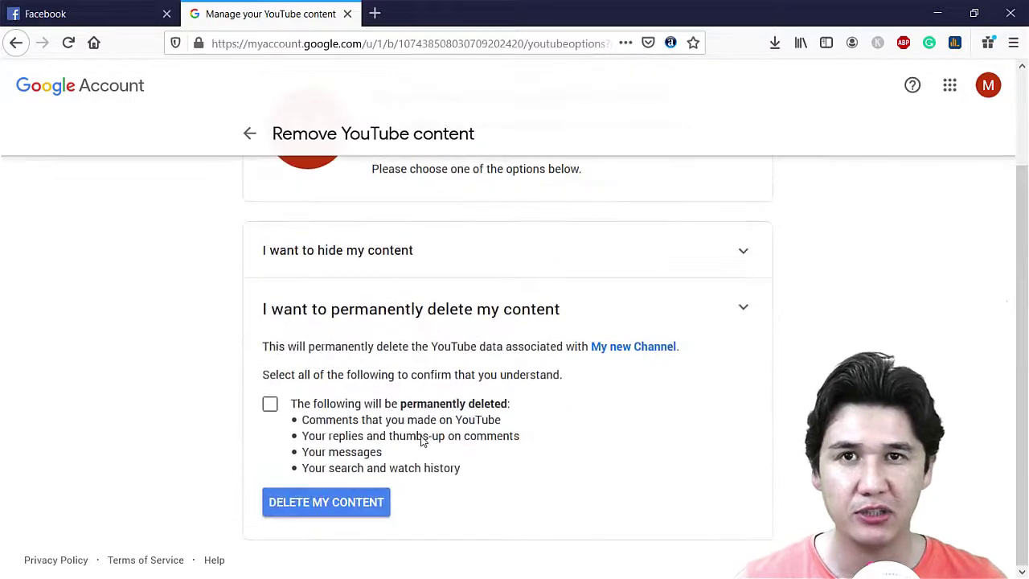
scroll(422, 434, "up", 3)
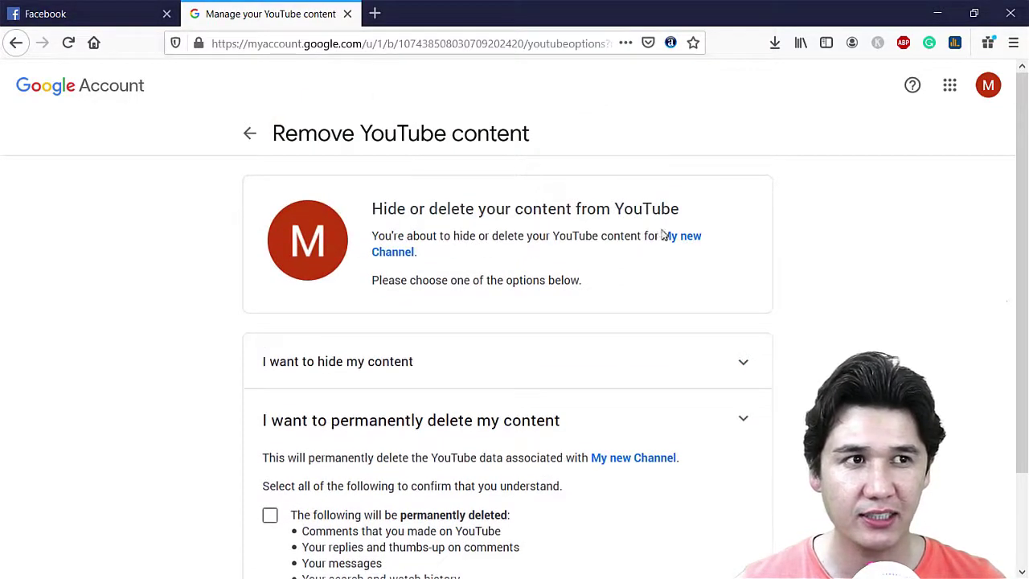
left_click_drag(663, 235, 718, 258)
key("ctrl+c")
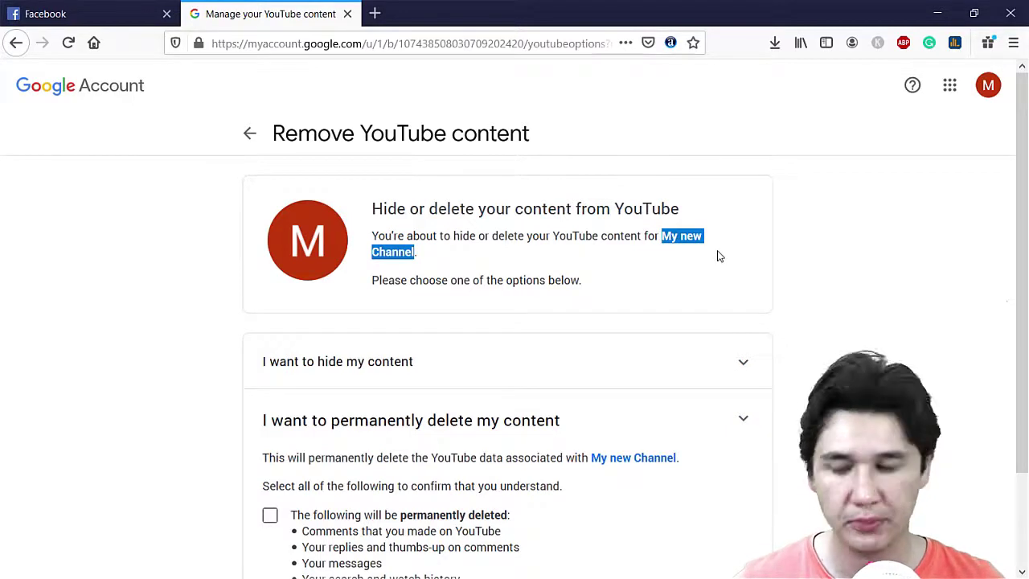
left_click(583, 324)
scroll(583, 324, "down", 2)
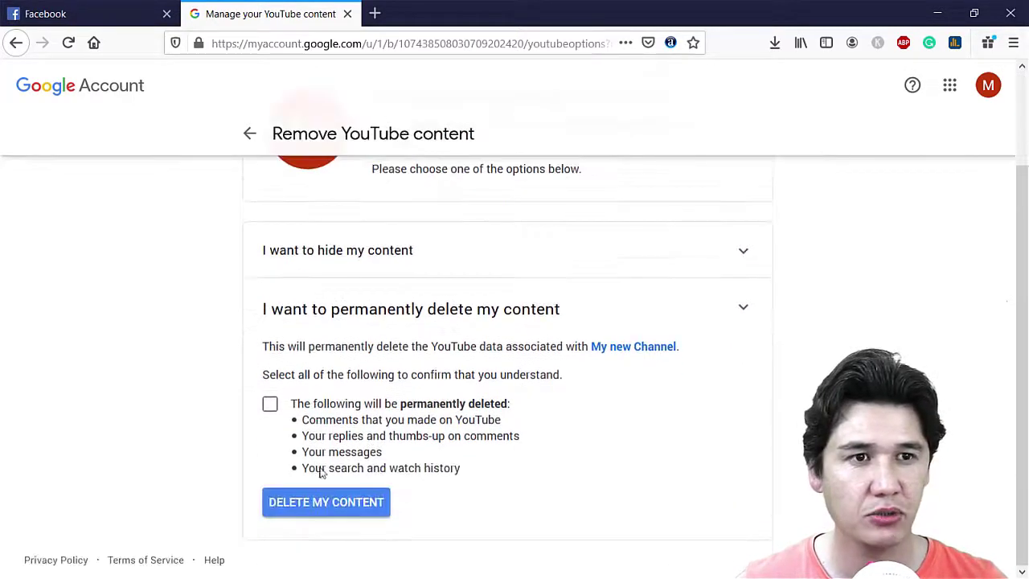
left_click(270, 403)
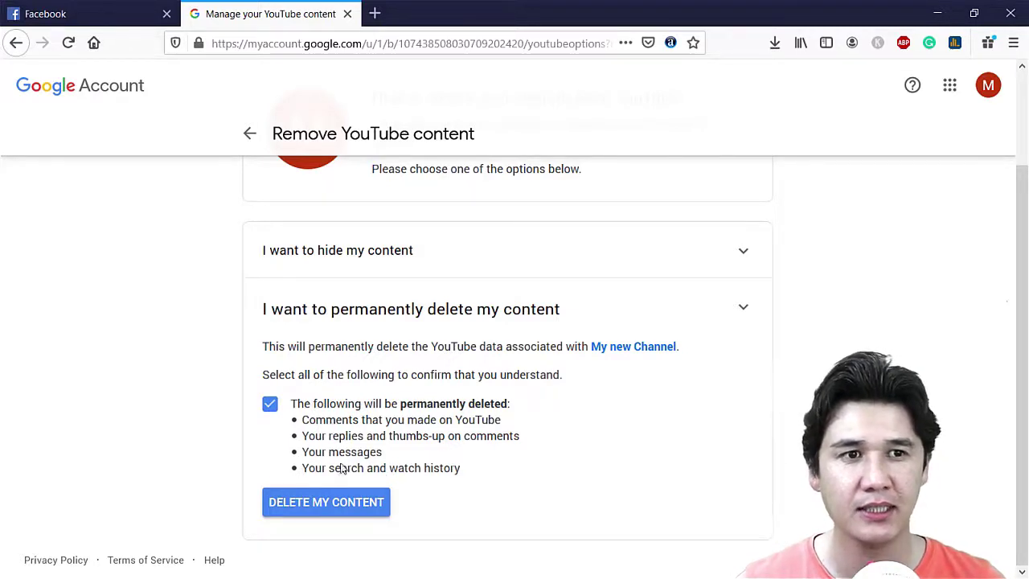
left_click(356, 505)
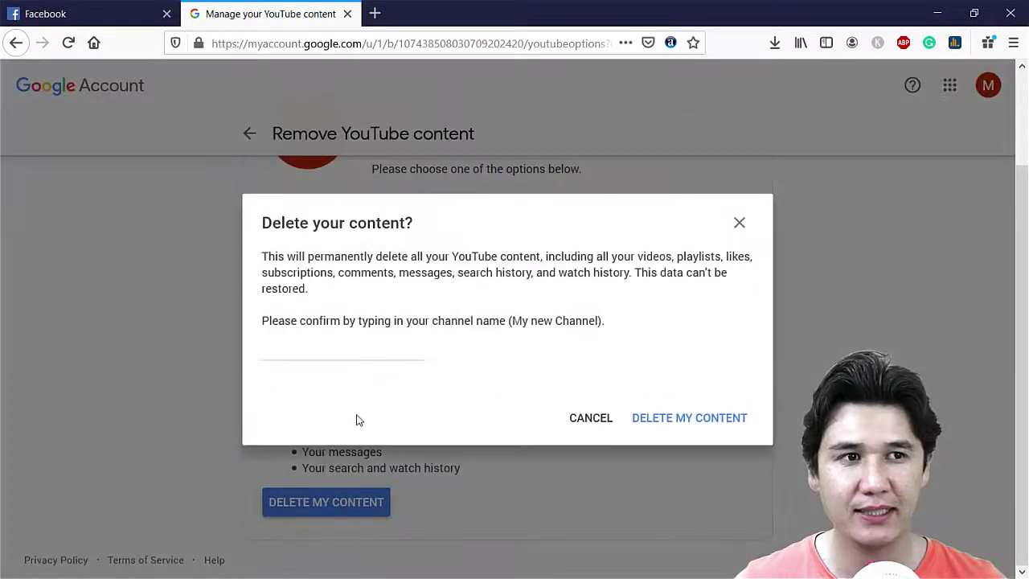
Enter 'My new Channel' in the confirmation field and confirm DELETE MY CONTENT.
left_click(333, 344)
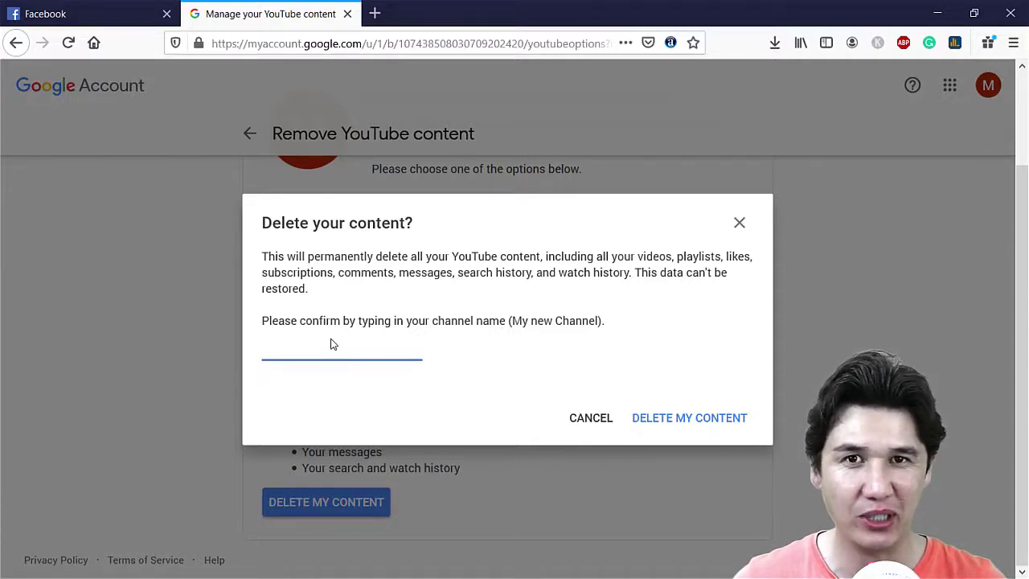
key("ctrl+v")
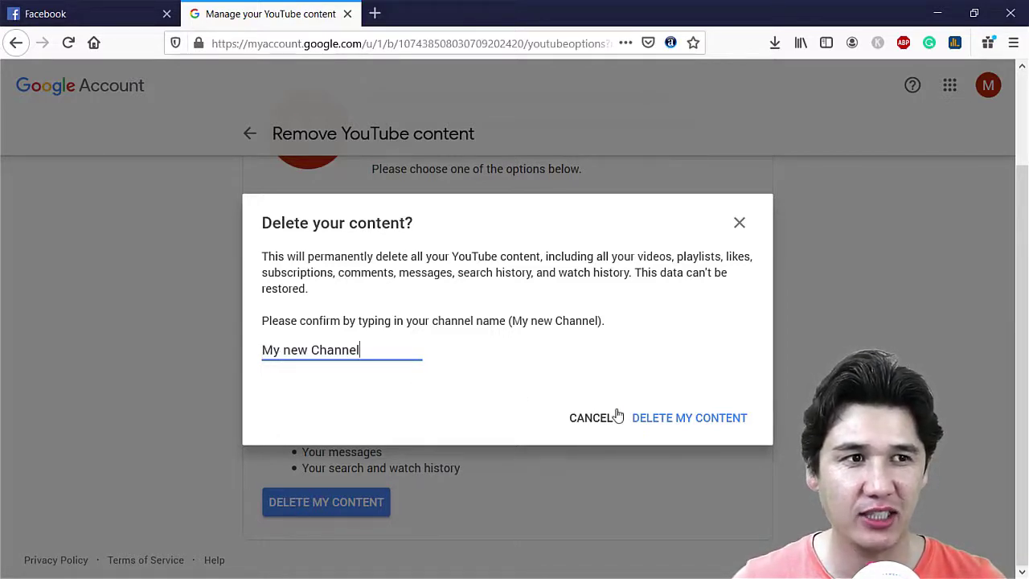
left_click(682, 426)
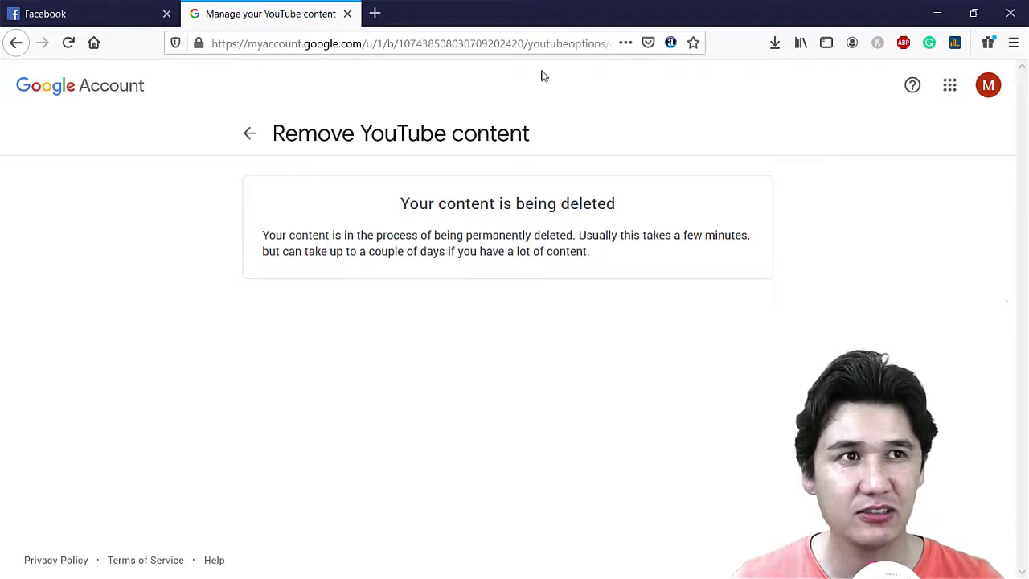
Go back to the YouTube home page at youtube.com.
left_click(533, 43)
type("you")
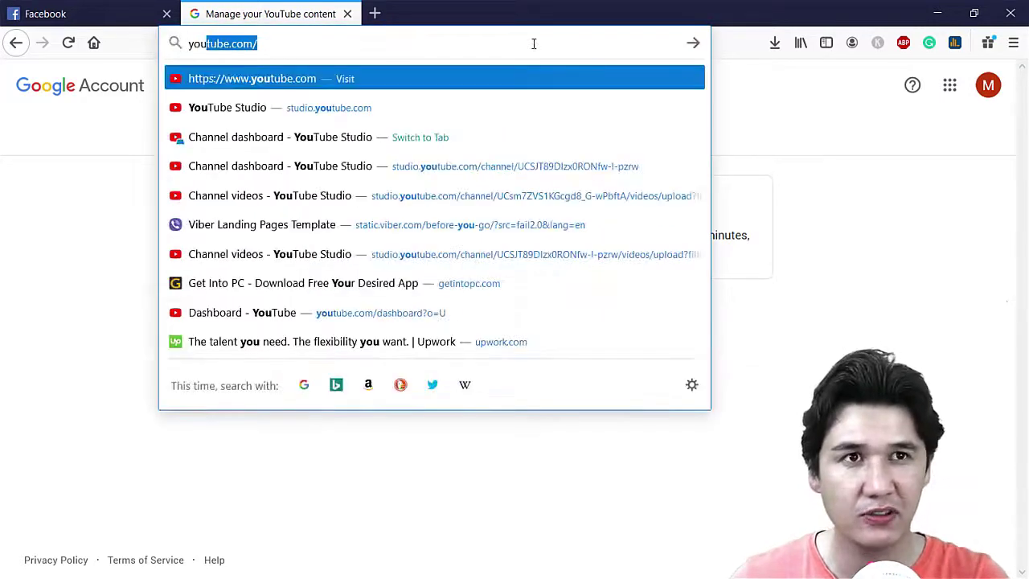
key("Return")
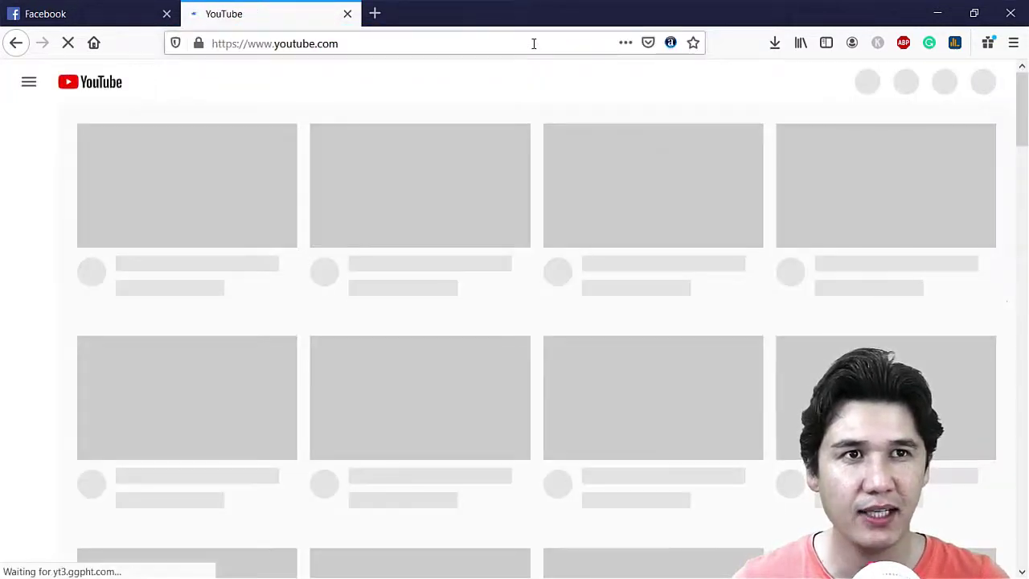